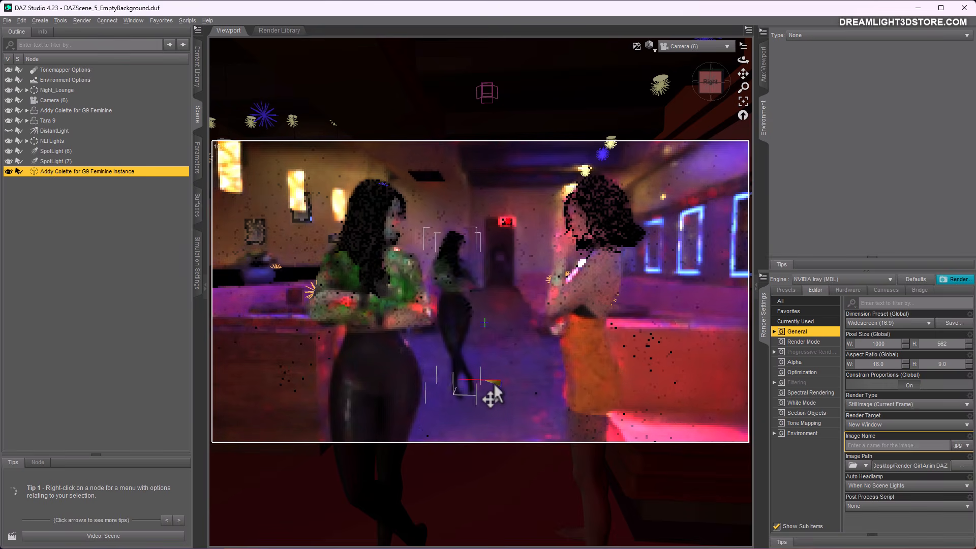
Rotate the Addy Colette instance to about 207° on Y and move it along the lounge floor to about X -387, Z 53
left_click(197, 158)
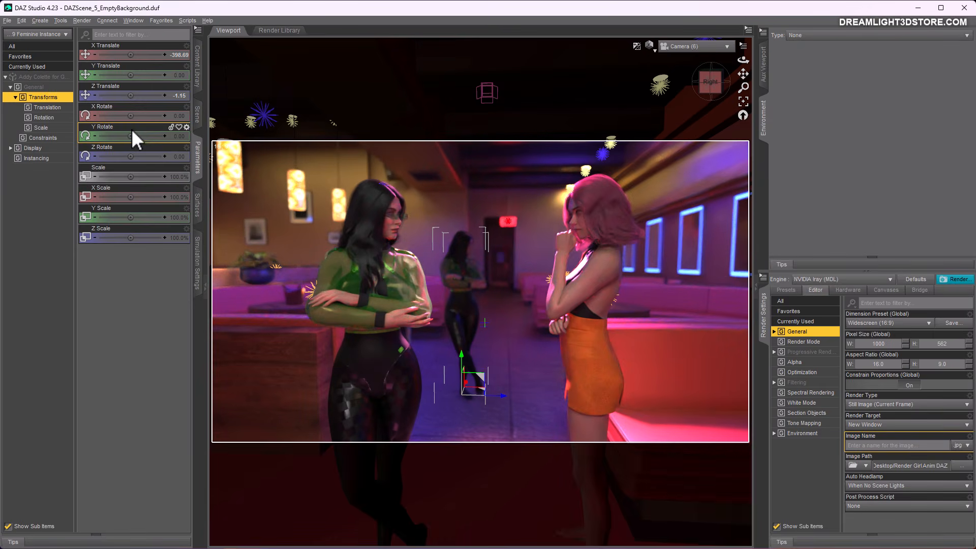
left_click_drag(131, 136, 151, 136)
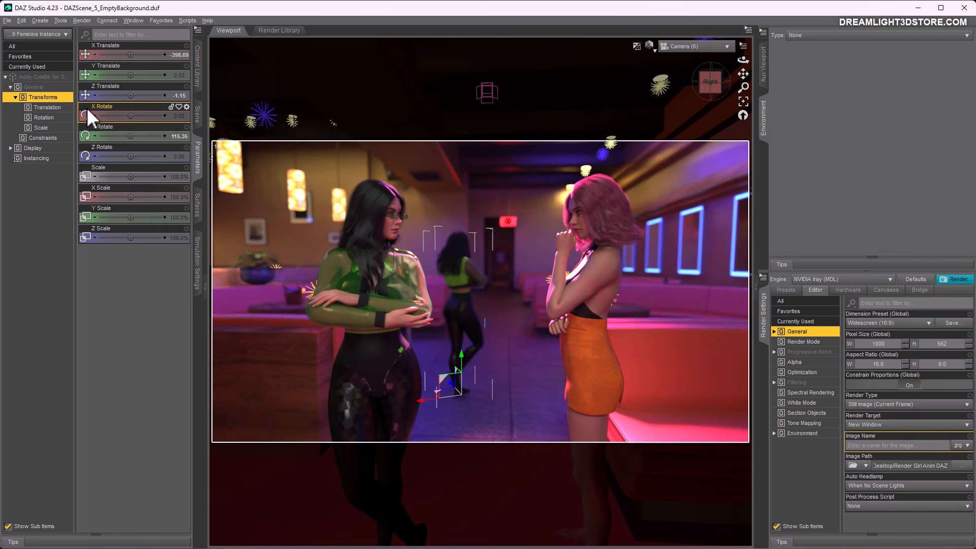
left_click_drag(131, 136, 148, 136)
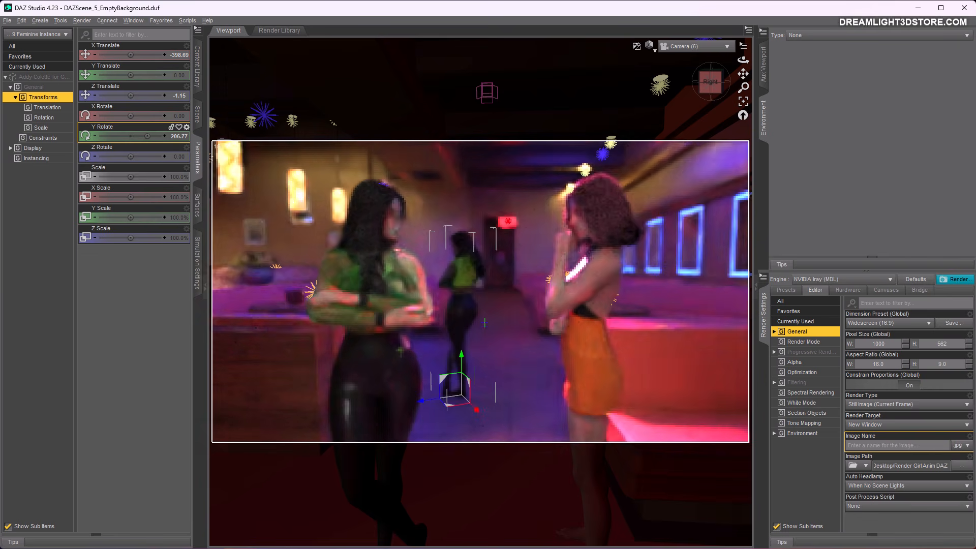
left_click_drag(446, 397, 508, 405)
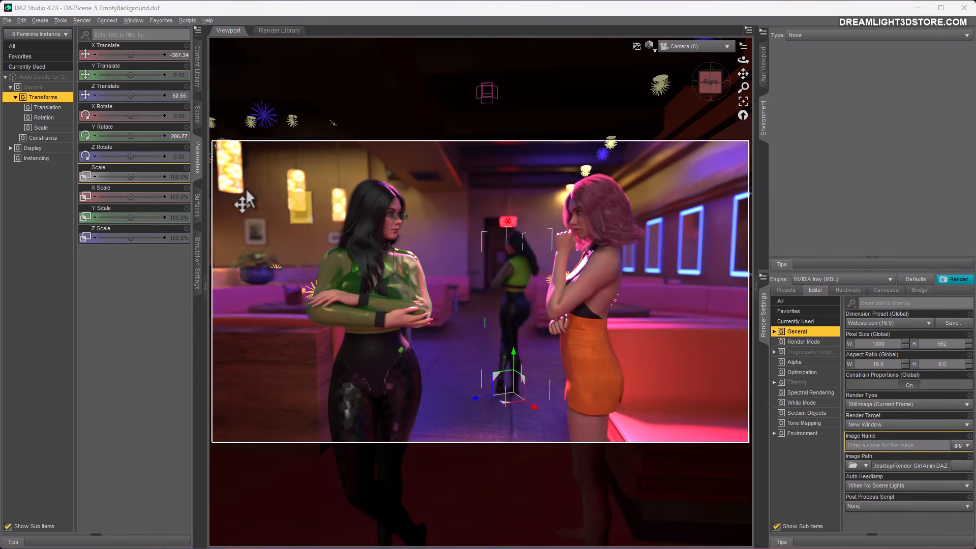
Create an instance of Tara 9 and place it on the lounge floor facing the Addy Colette instance
left_click(198, 114)
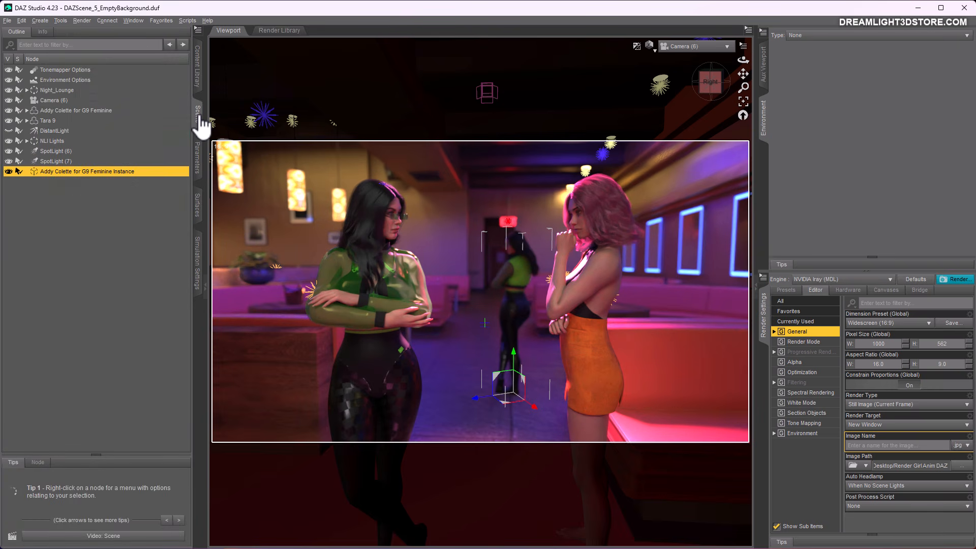
left_click(51, 121)
left_click(39, 20)
left_click(60, 135)
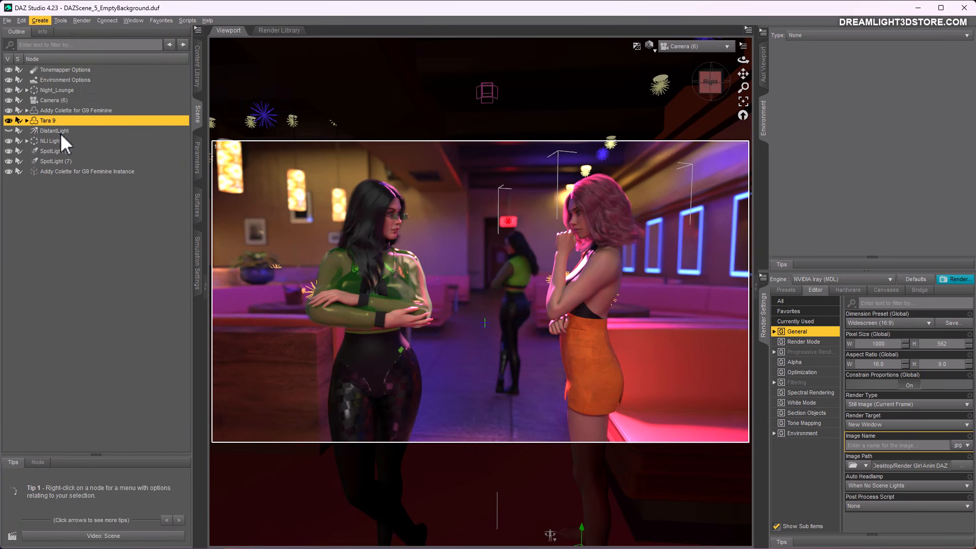
left_click(221, 267)
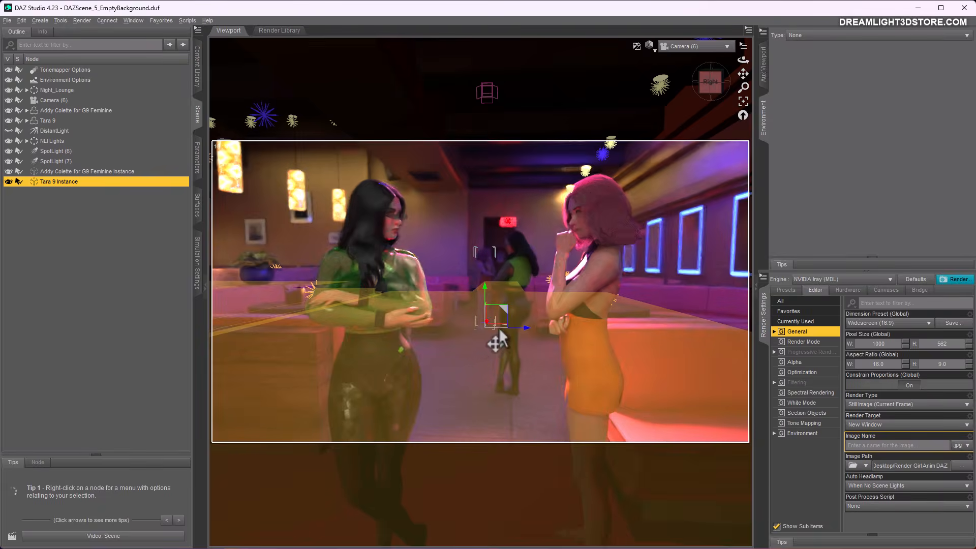
left_click_drag(507, 325, 492, 347)
left_click(492, 346)
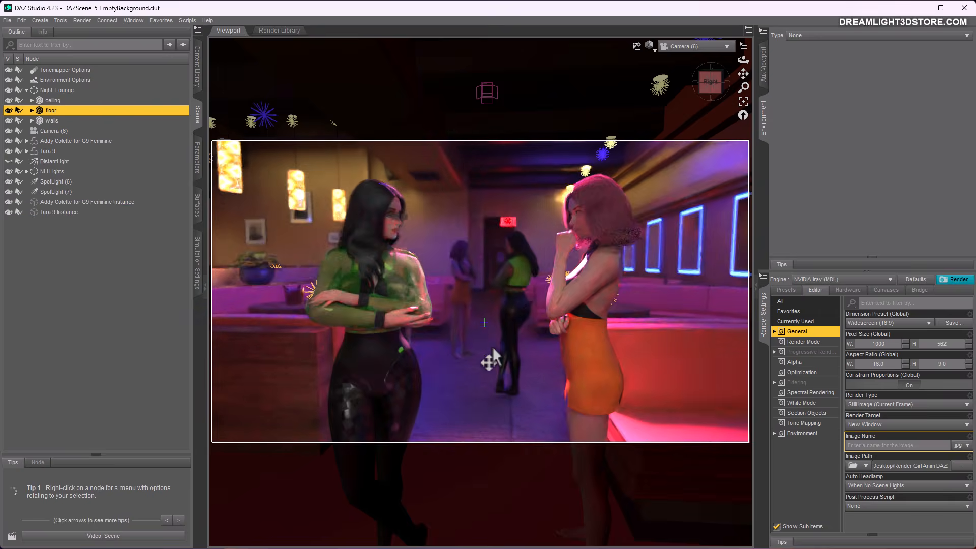
left_click(463, 337)
left_click_drag(482, 356, 494, 391)
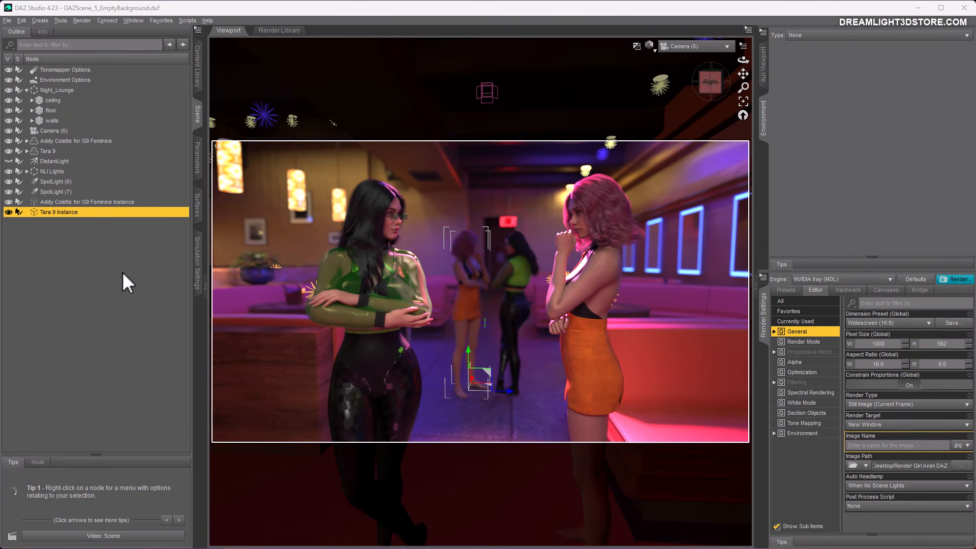
Delete both the Addy Colette and Tara 9 instances from the scene
left_click(56, 201, "ctrl")
right_click(56, 200)
left_click(73, 230)
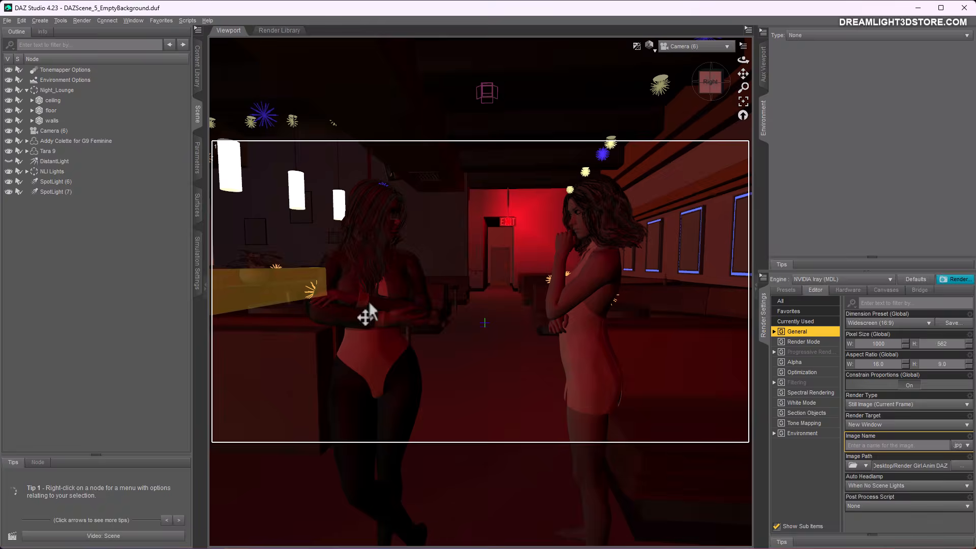
Show the Night Club Dancing Women Vol 1 sets in the content library and switch the viewport from the Iray preview to a simpler shaded draw style
left_click(202, 78)
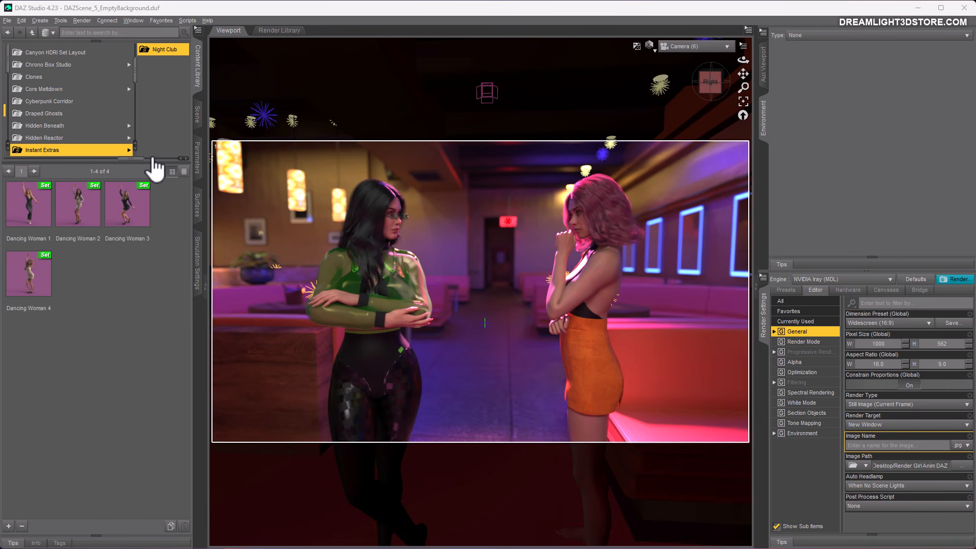
left_click(153, 159)
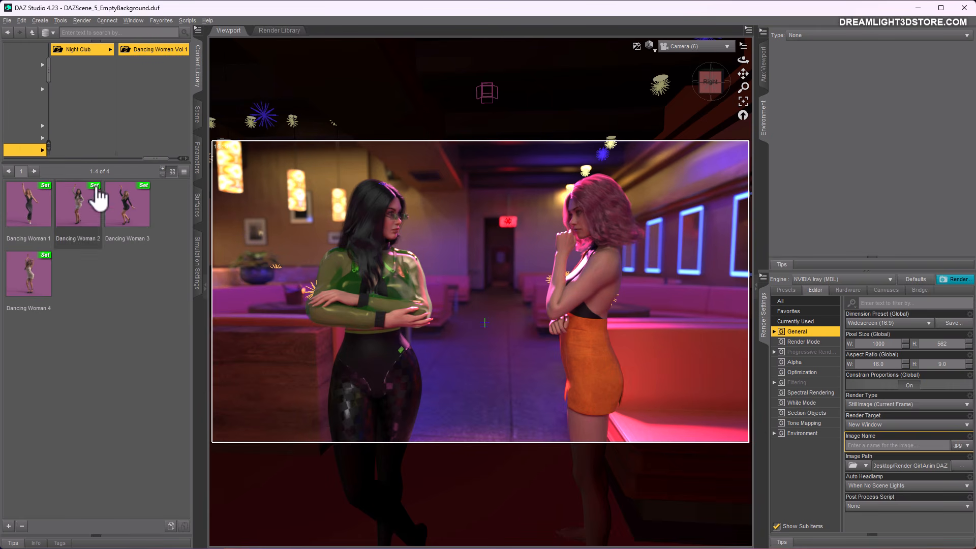
left_click_drag(29, 273, 287, 410)
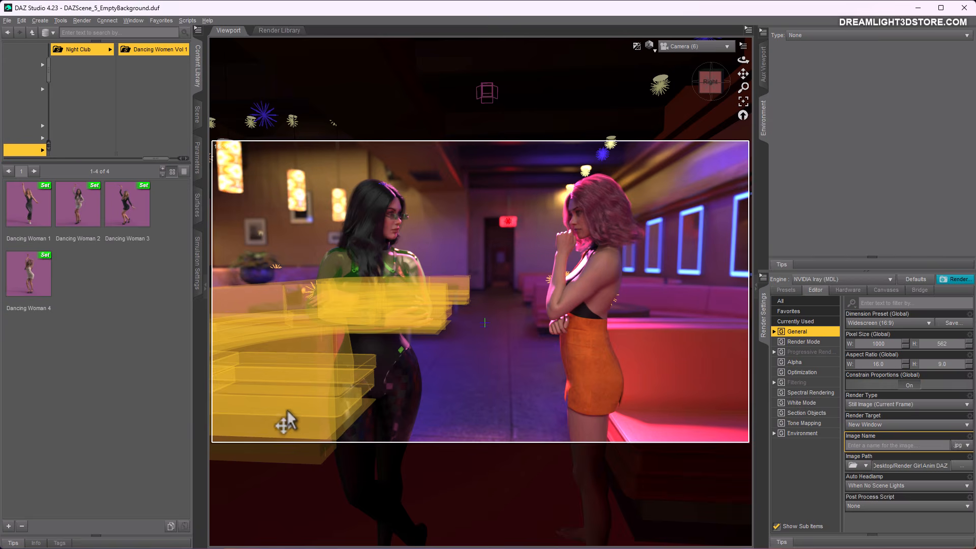
left_click_drag(228, 434, 229, 433)
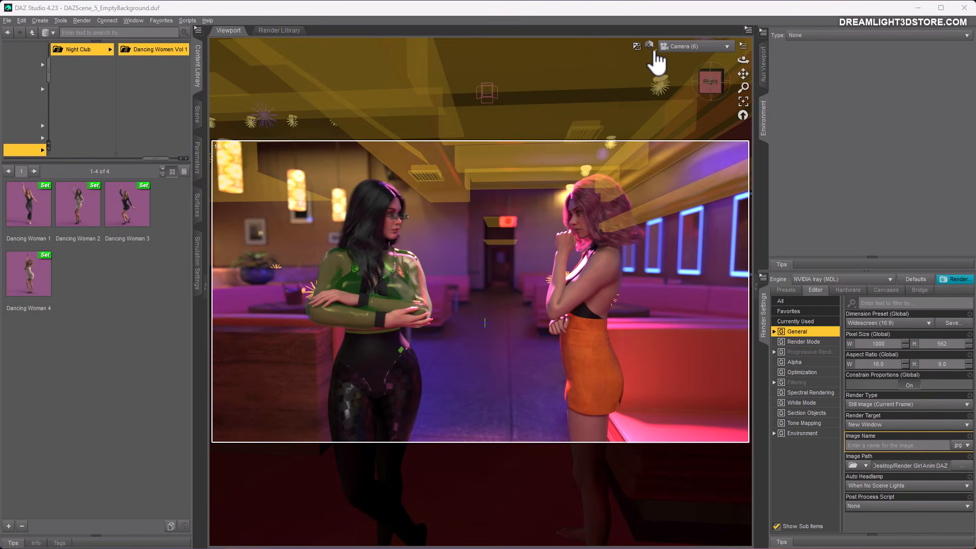
left_click(654, 51)
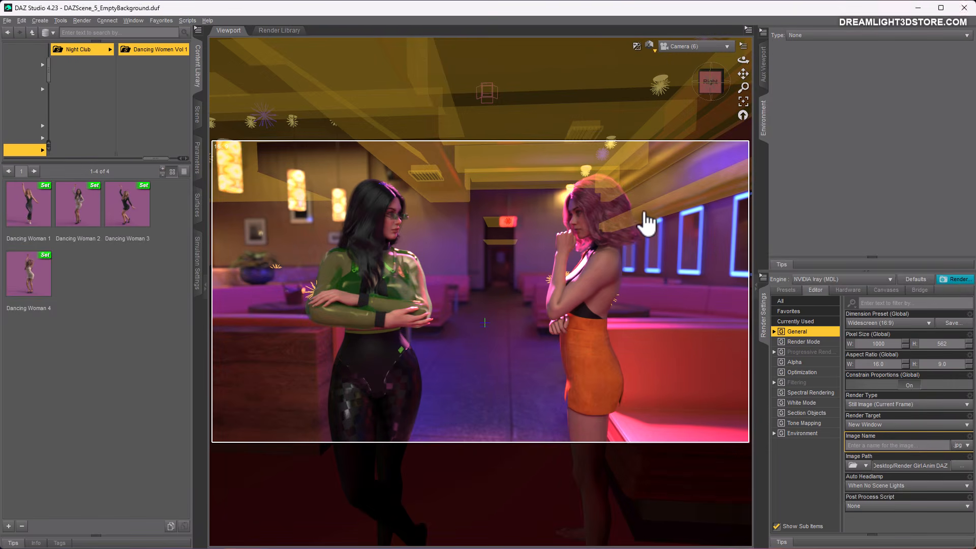
left_click(620, 308)
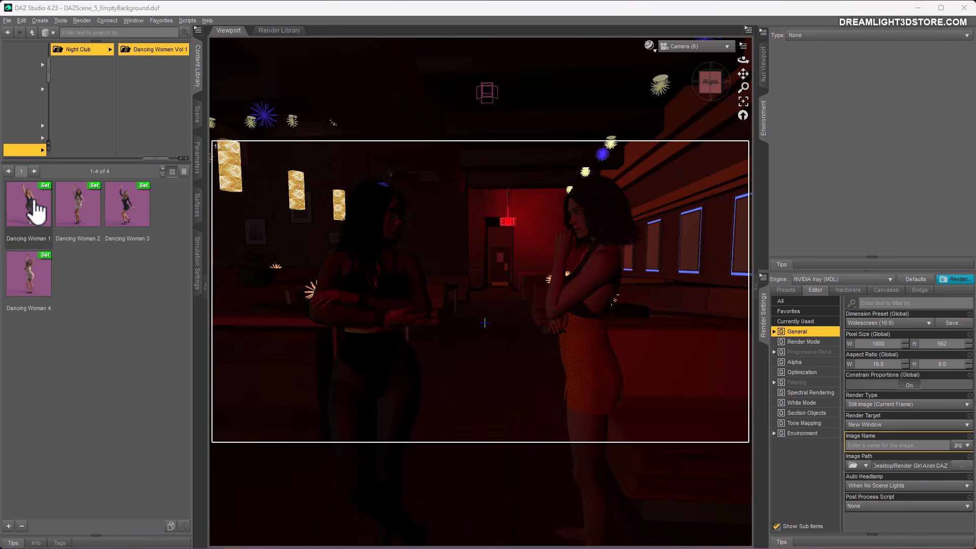
Load Dancing Woman 1 into the scene and move it forward between the two main characters
double_click(40, 234)
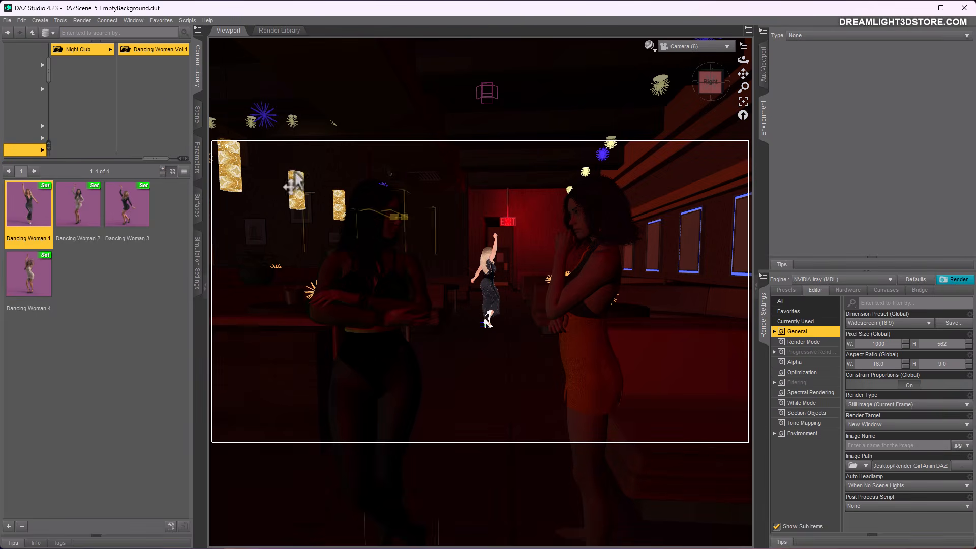
left_click(197, 133)
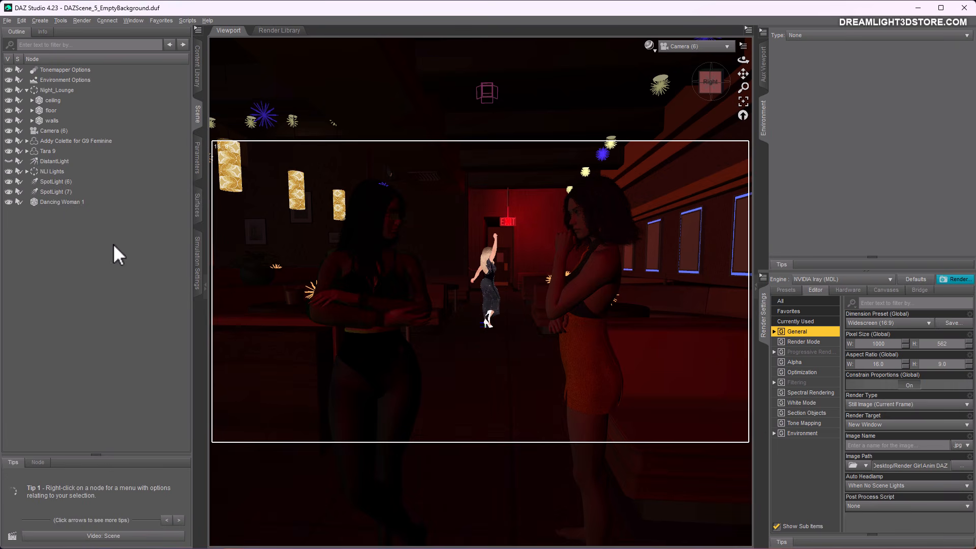
left_click(66, 201)
left_click(60, 20)
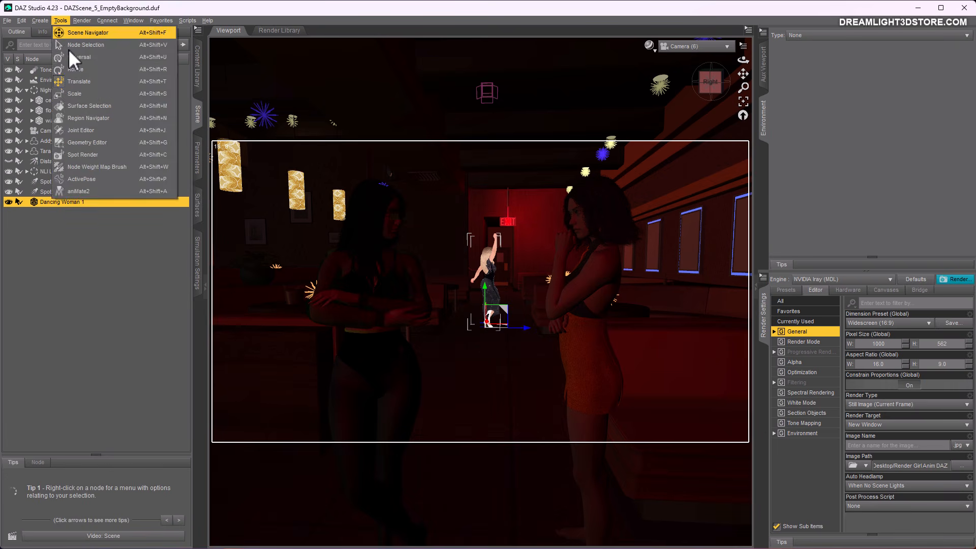
left_click(69, 81)
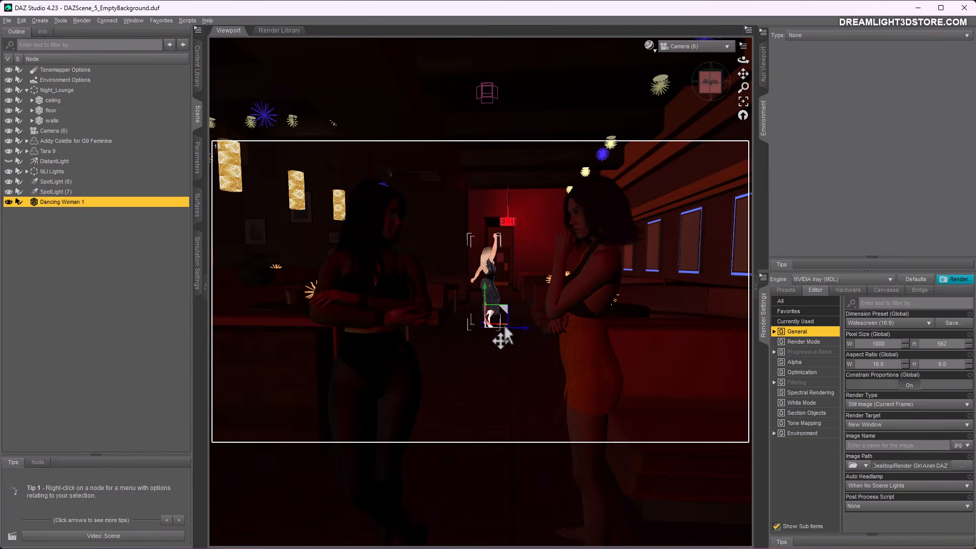
left_click_drag(505, 333, 538, 358)
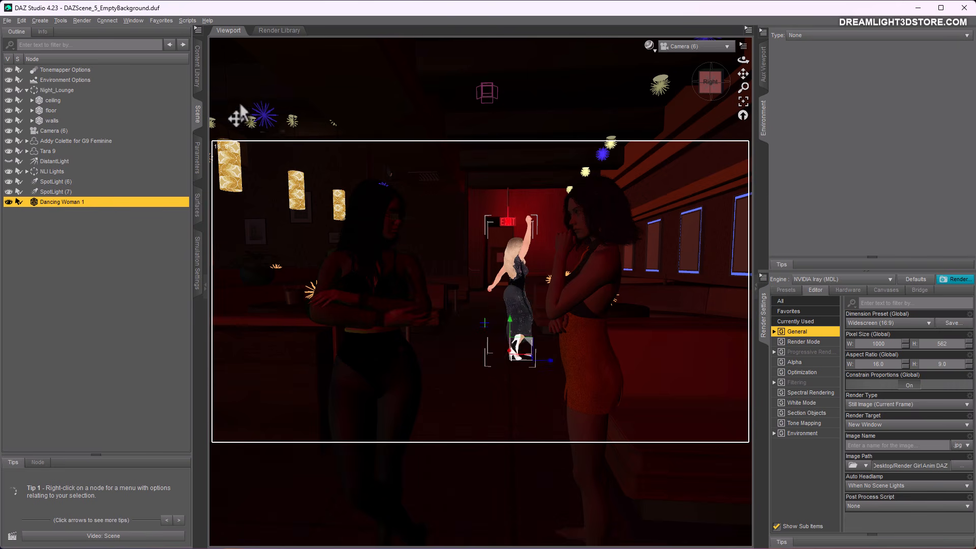
Rotate Dancing Woman 1 to about -174° on Y and shift it slightly closer to the woman in the orange skirt
left_click(197, 159)
left_click_drag(128, 137, 112, 137)
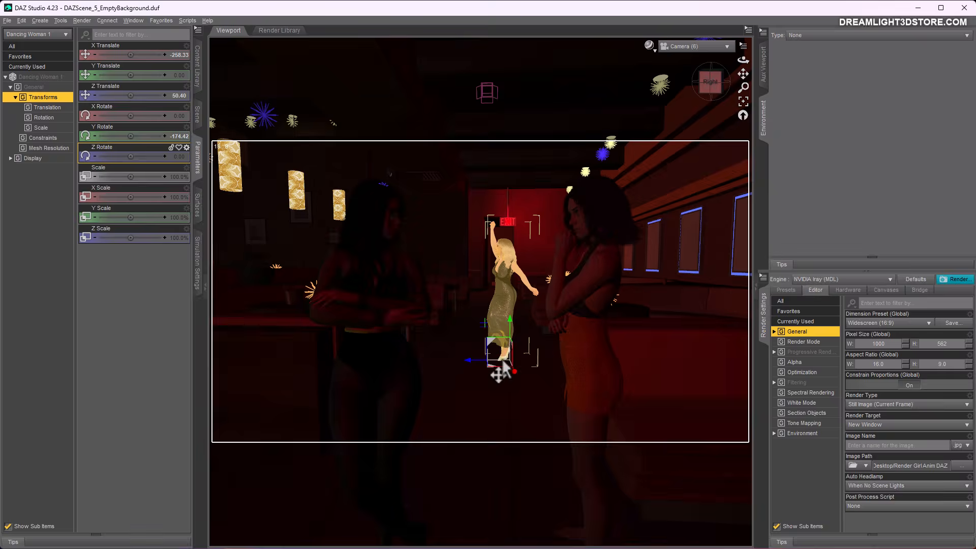
left_click_drag(489, 379, 499, 392)
Load Dancing Woman 4, place it beside Dancing Woman 1 at about X -303, Z 6, and rotate it to about -27° on Y
left_click(198, 71)
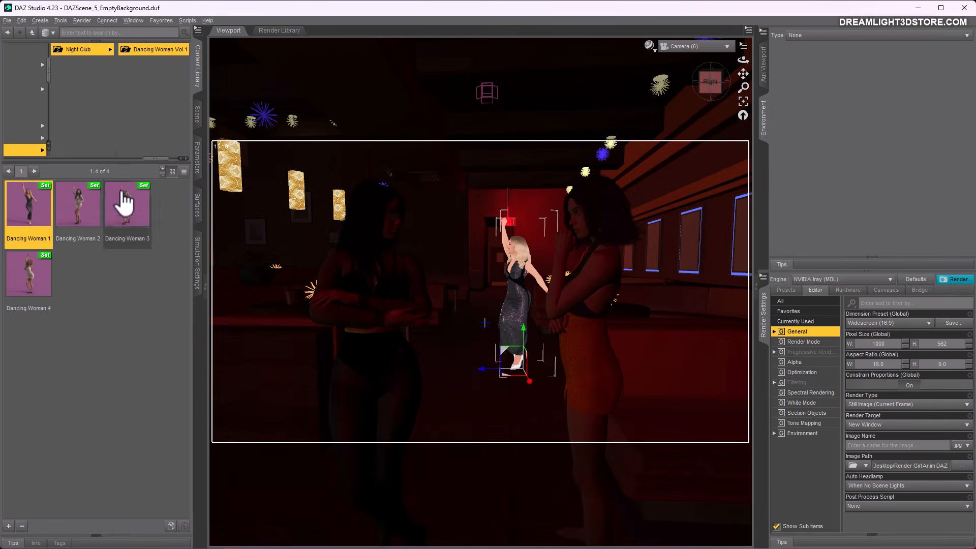
double_click(26, 275)
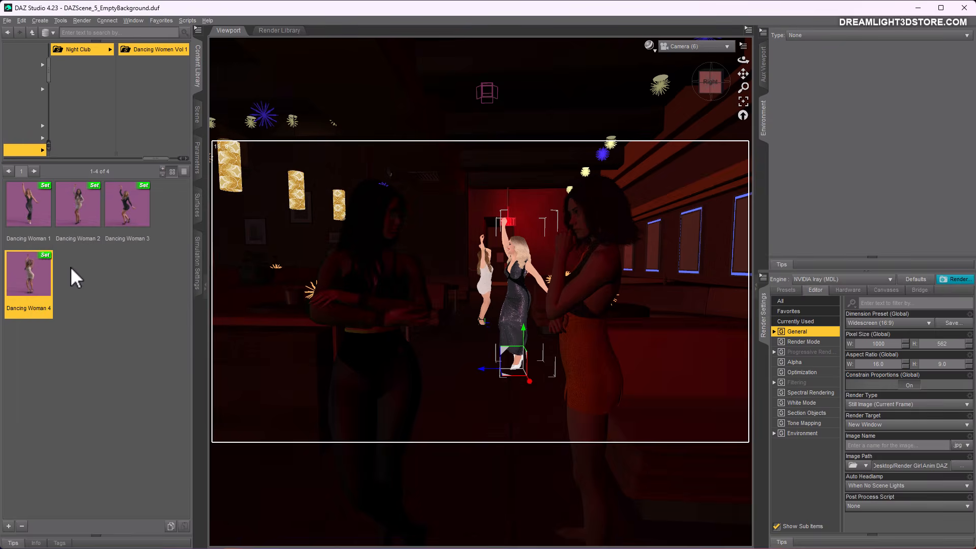
left_click(479, 295)
left_click_drag(506, 330, 511, 361)
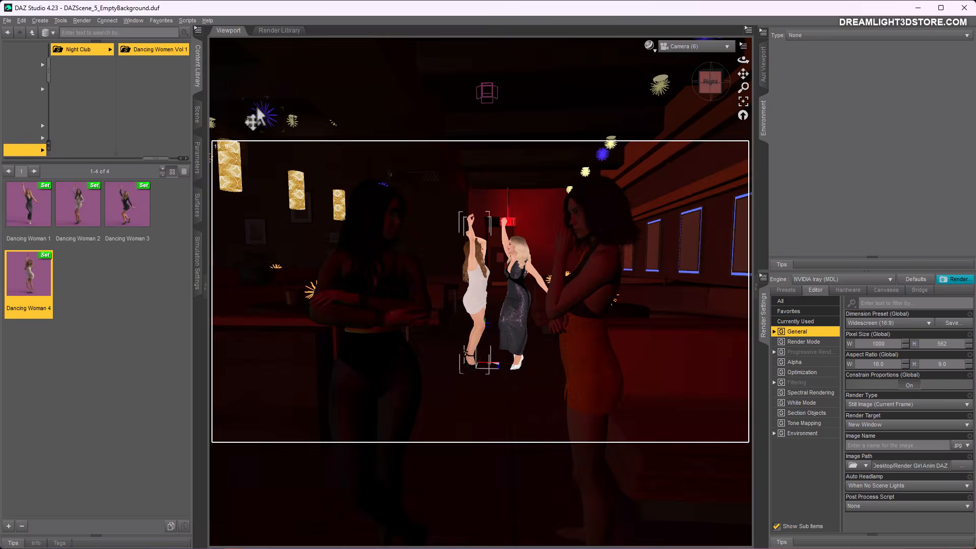
left_click(198, 155)
left_click_drag(131, 136, 117, 136)
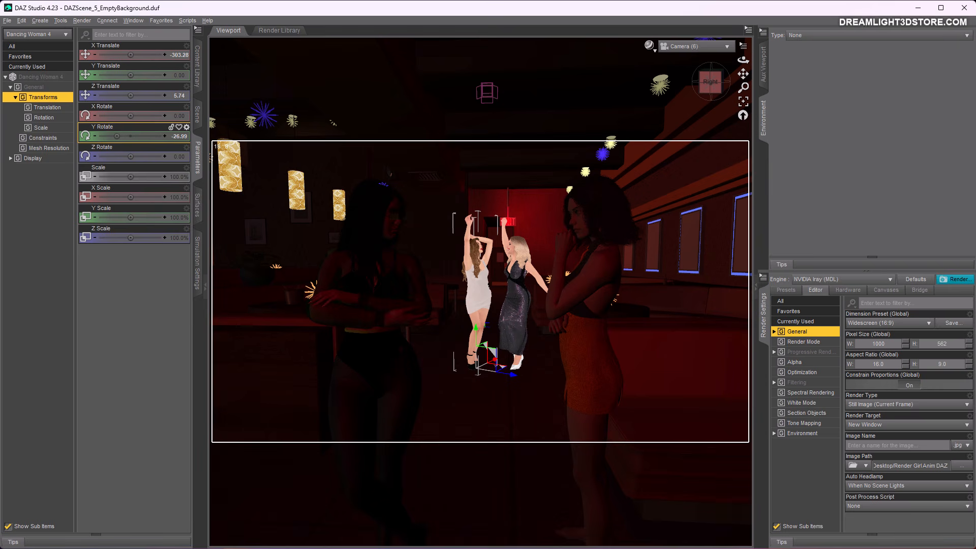
Load Dancing Woman 3, move it behind the bar counter to about X -173, Z -343, and rotate it to about 154° on Y
left_click(197, 115)
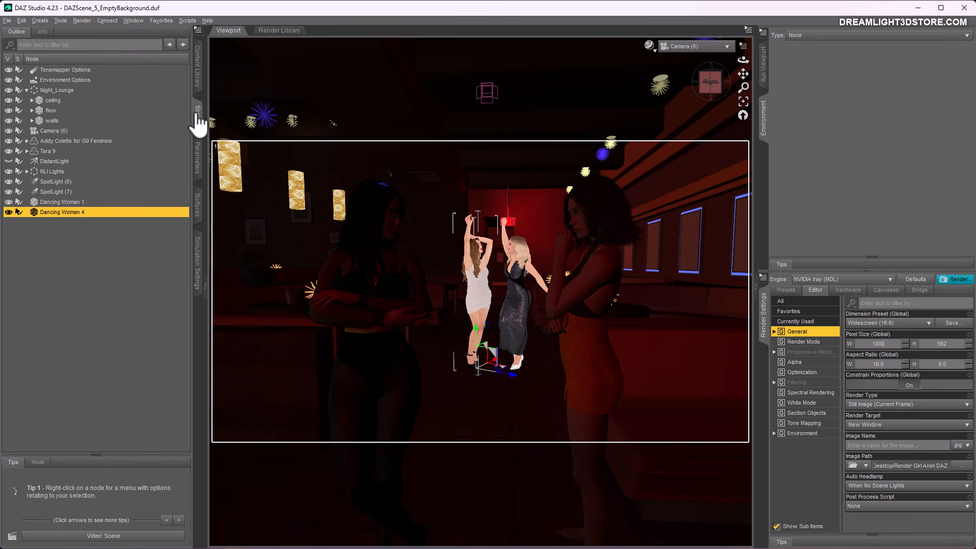
left_click(196, 66)
left_click_drag(131, 217, 498, 286)
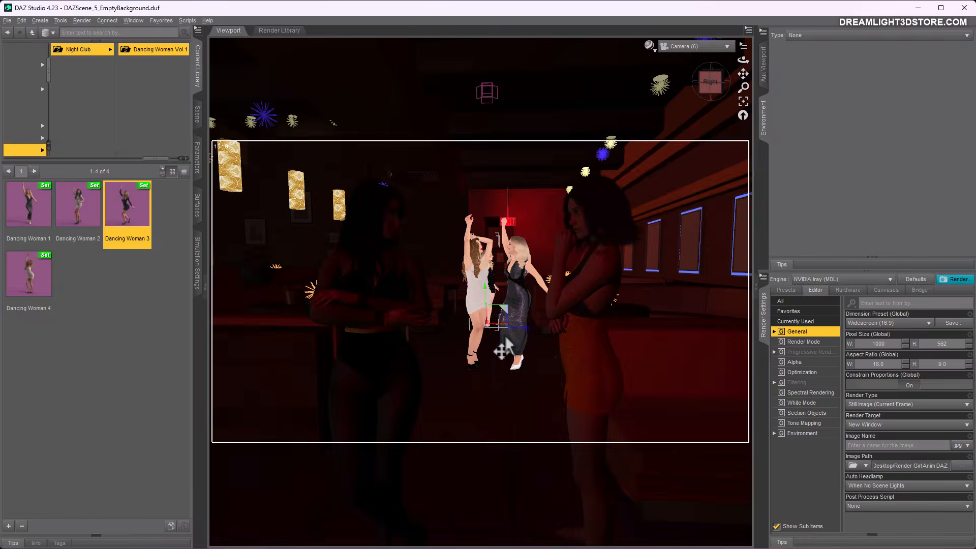
left_click_drag(505, 326, 313, 341)
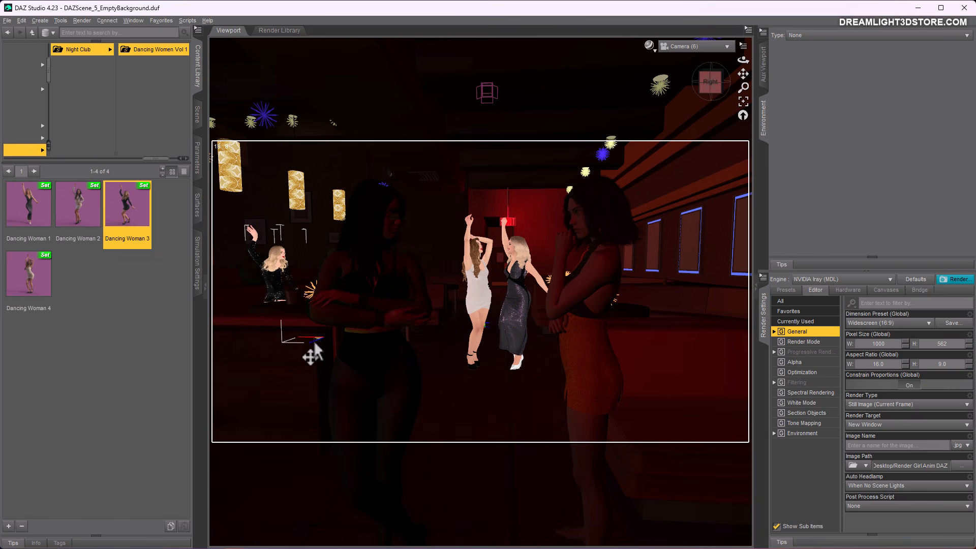
left_click(197, 160)
left_click_drag(132, 137, 150, 136)
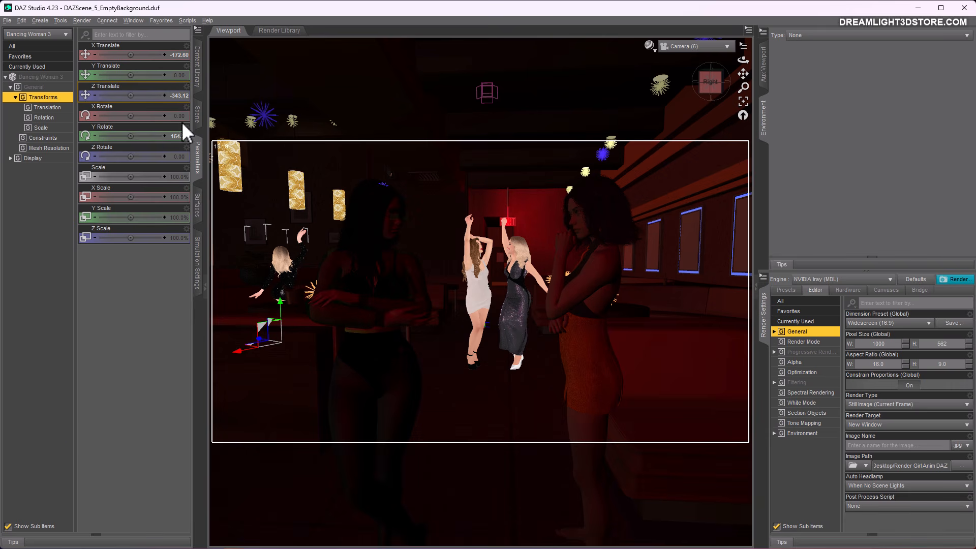
Load Dancing Woman 2 and move it across the room toward Dancing Woman 3
left_click(197, 80)
left_click_drag(91, 211, 496, 315)
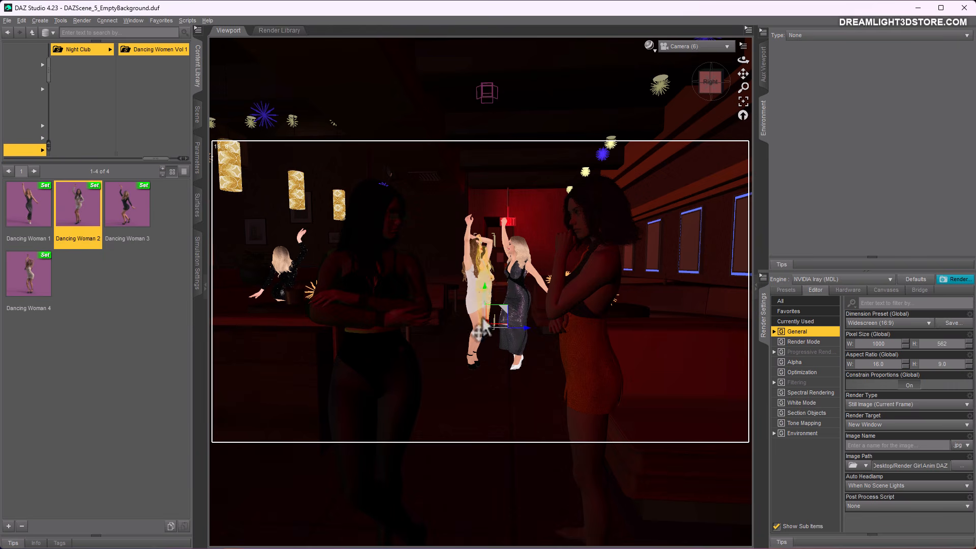
left_click_drag(503, 330, 308, 342)
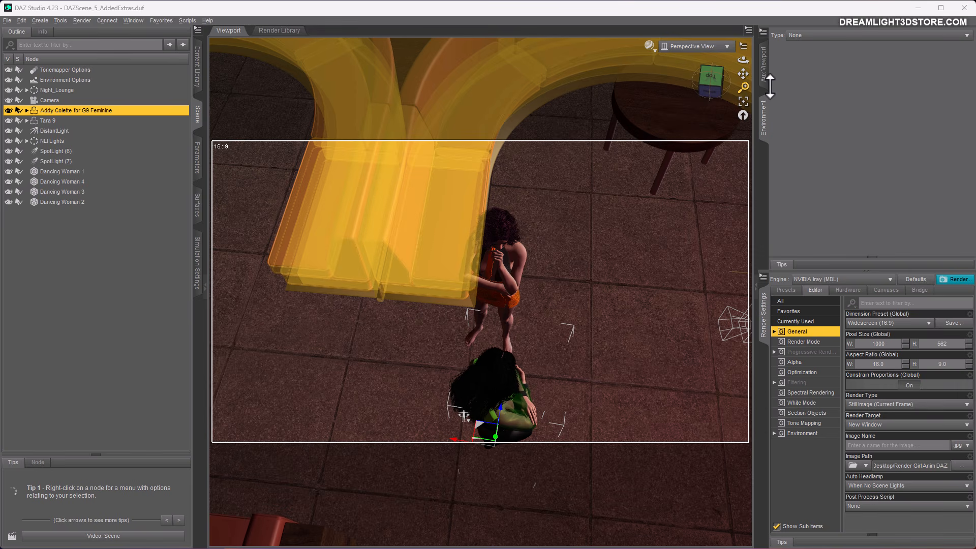
Set the Camera's focal distance to about 145.21 to place the focal plane on the two foreground women
left_click_drag(744, 88, 744, 97)
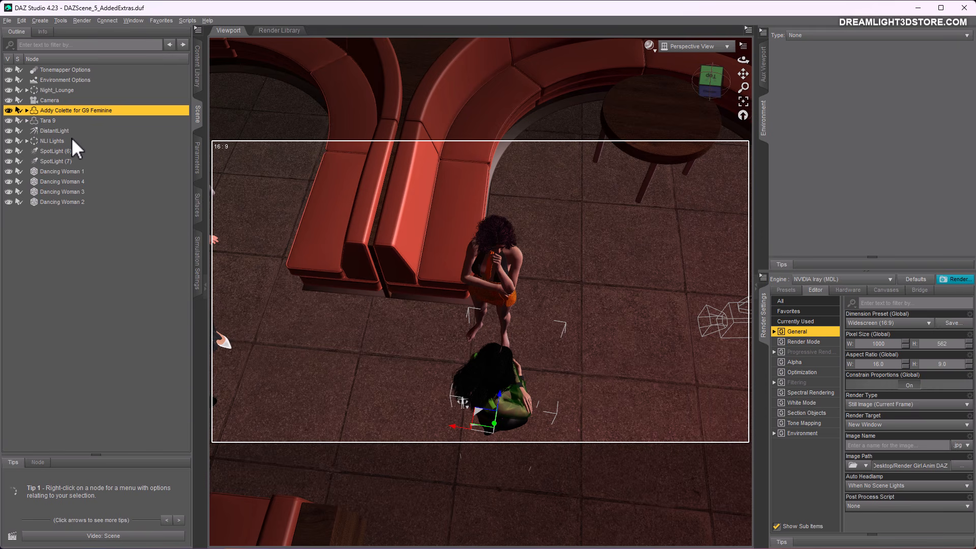
left_click(48, 101)
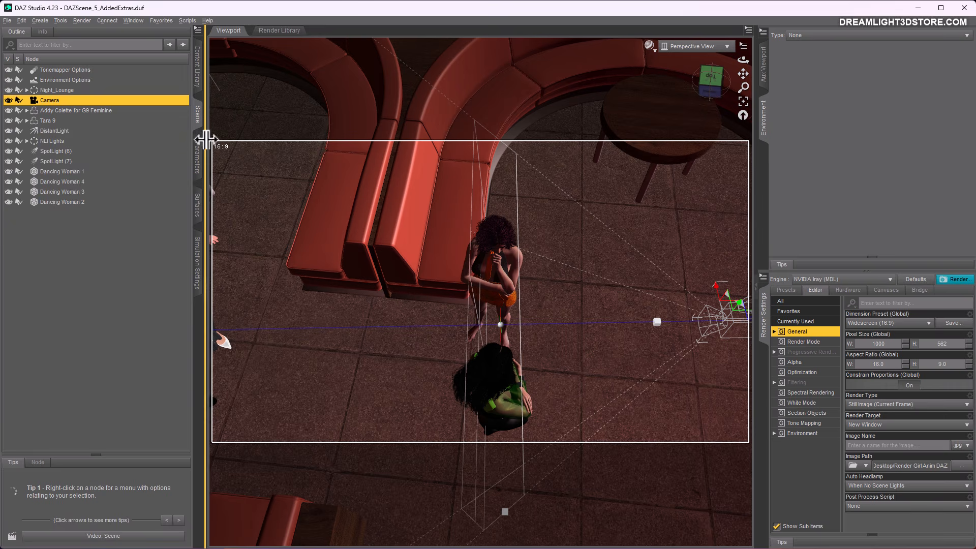
left_click(197, 158)
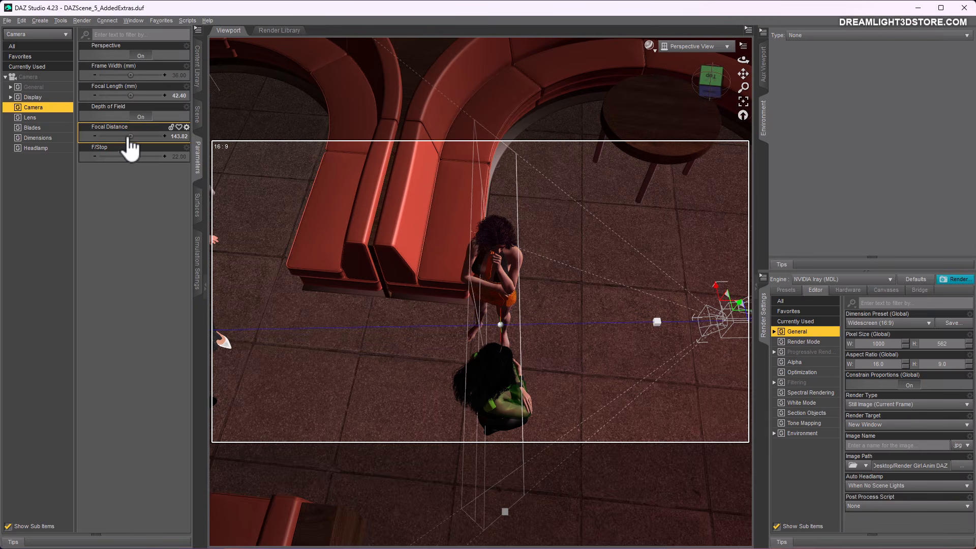
left_click_drag(129, 142, 134, 141)
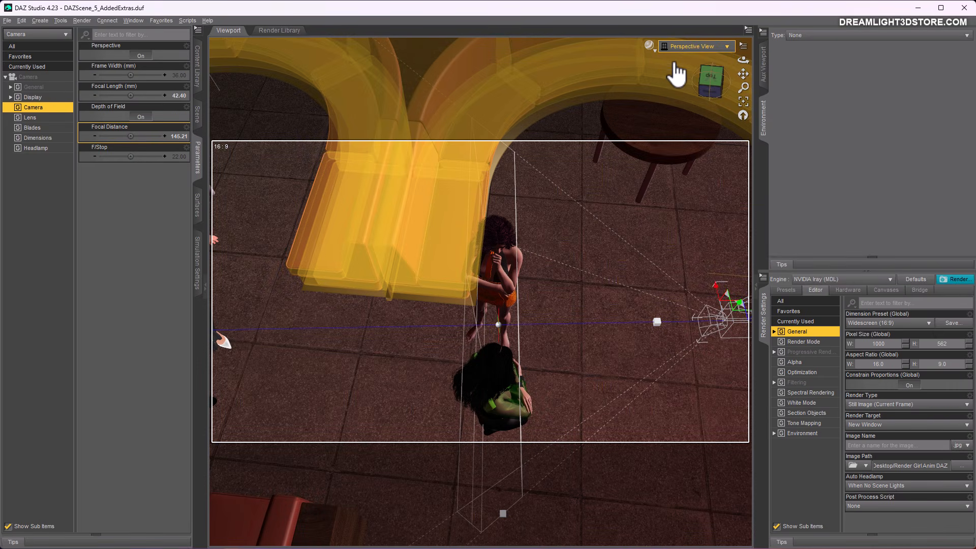
View the scene through the Camera in the Iray preview with DistantLight hidden
key("v")
left_click(640, 223)
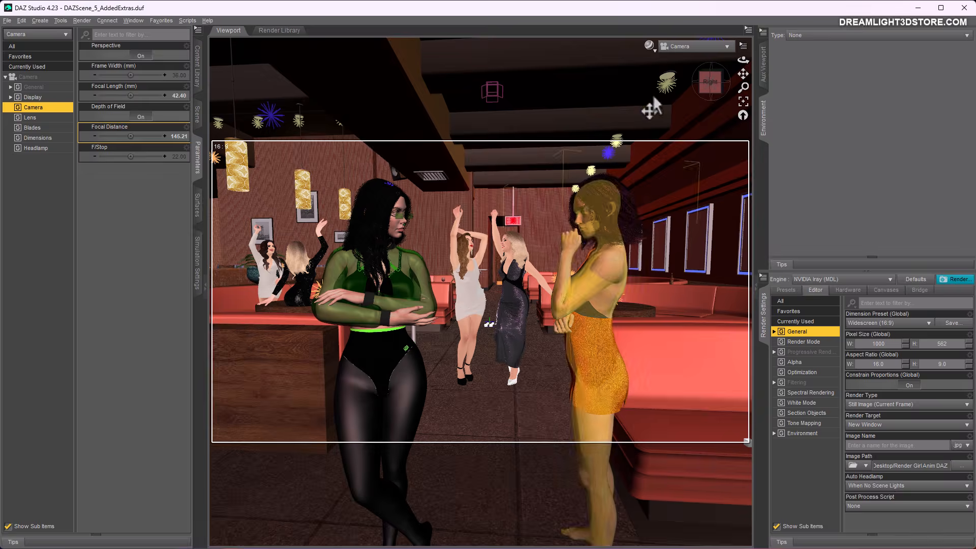
left_click(650, 46)
left_click(641, 178)
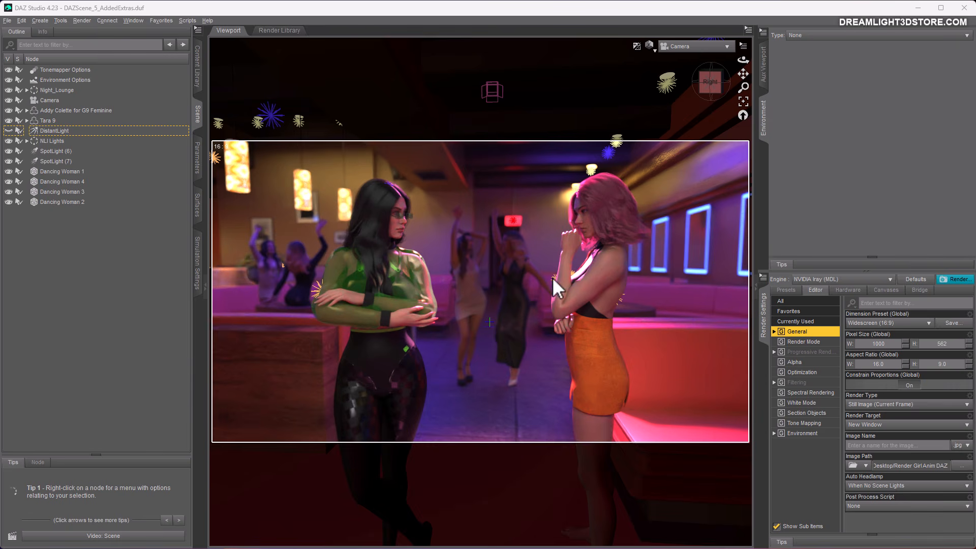
left_click(71, 338)
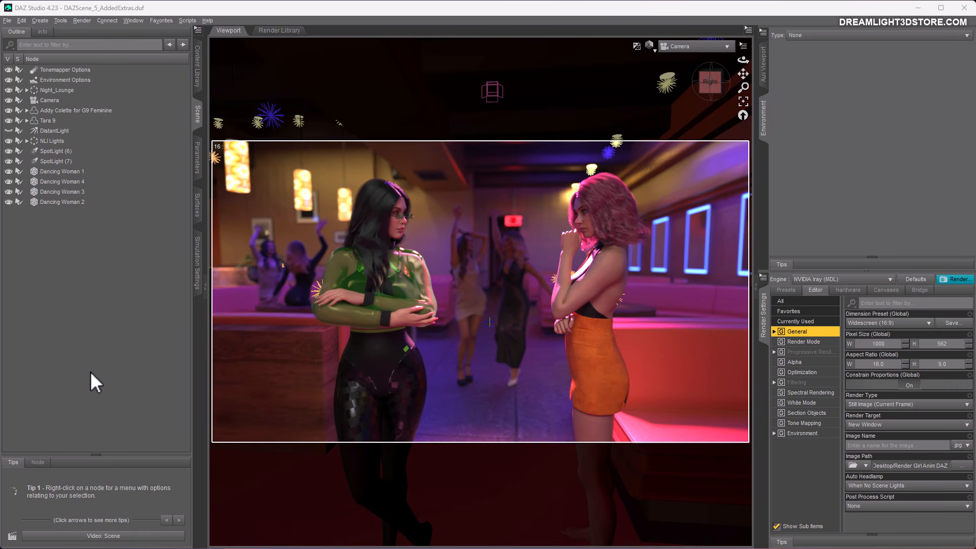
Turn off the Camera's depth of field
left_click(51, 102)
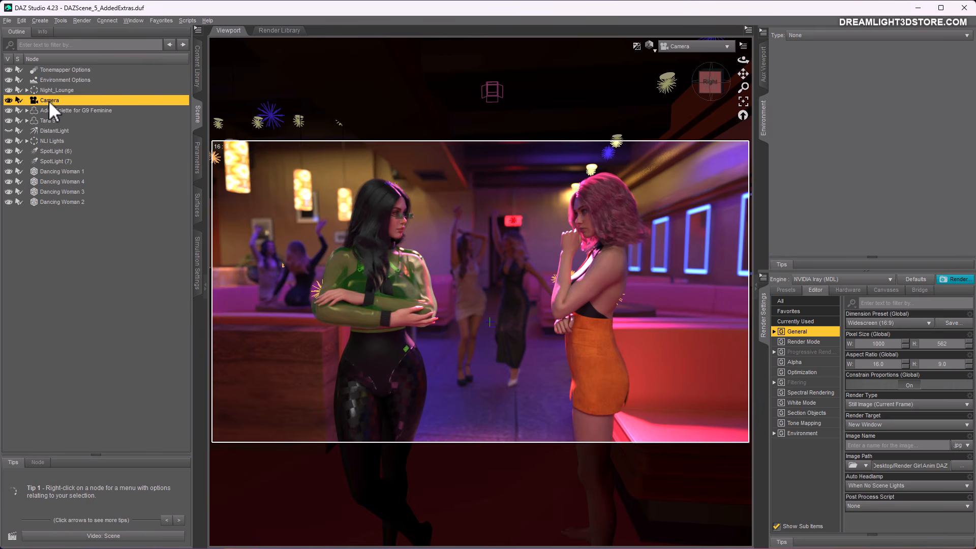
left_click(196, 162)
left_click(141, 117)
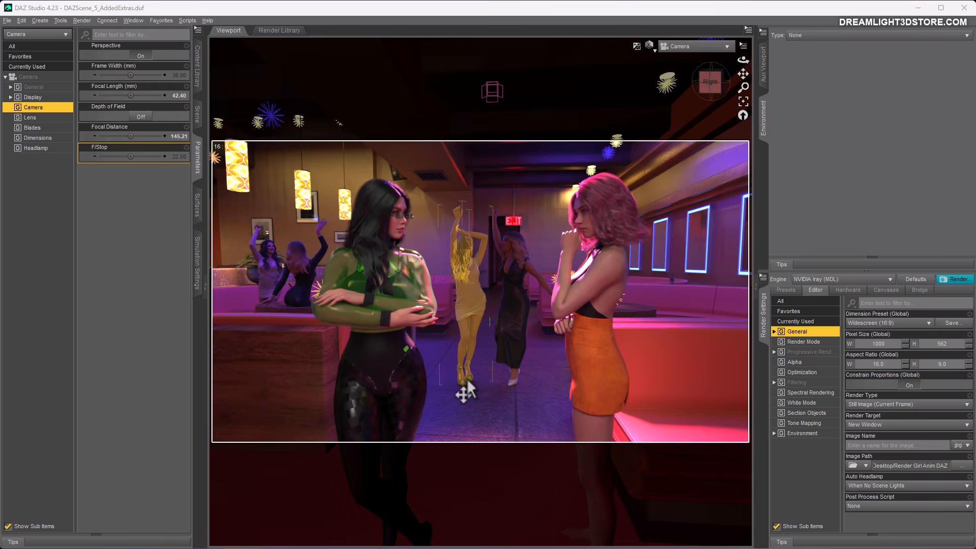
Move Dancing Woman 4 closer to the camera, to about X -453, Z 3, rotated about -37° on Y
left_click(467, 381)
left_click_drag(494, 384, 497, 425)
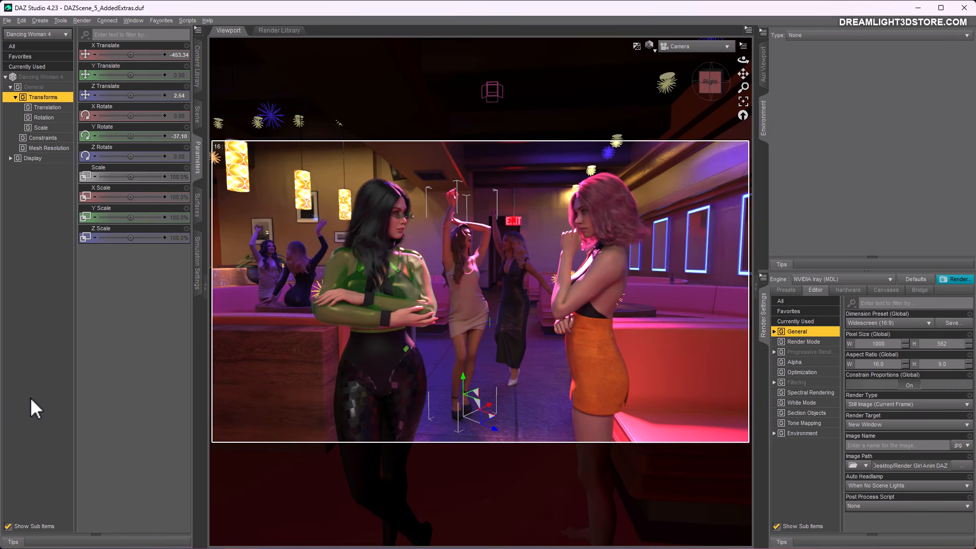
Undo the last changes to Dancing Woman 4 and turn the Camera's depth of field back on
left_click(198, 114)
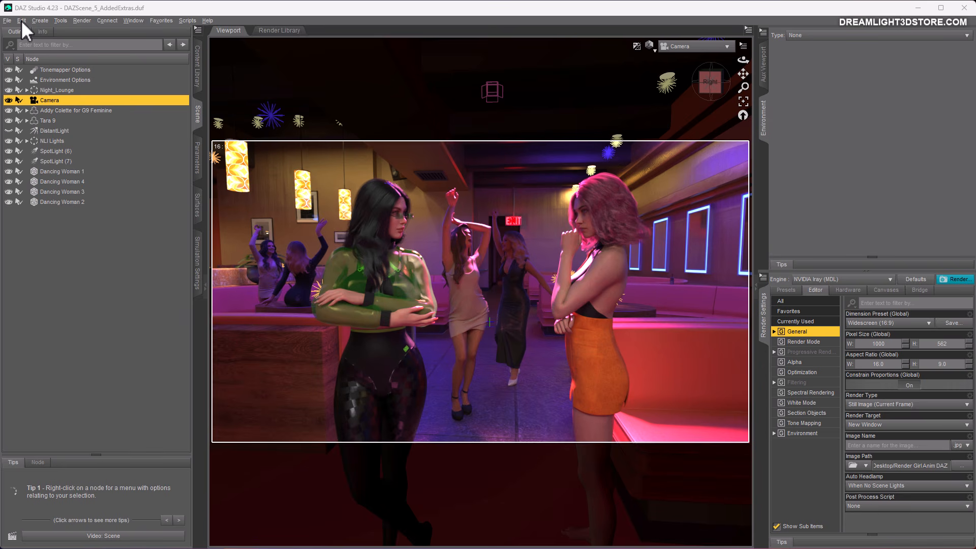
left_click(20, 20)
left_click(26, 35)
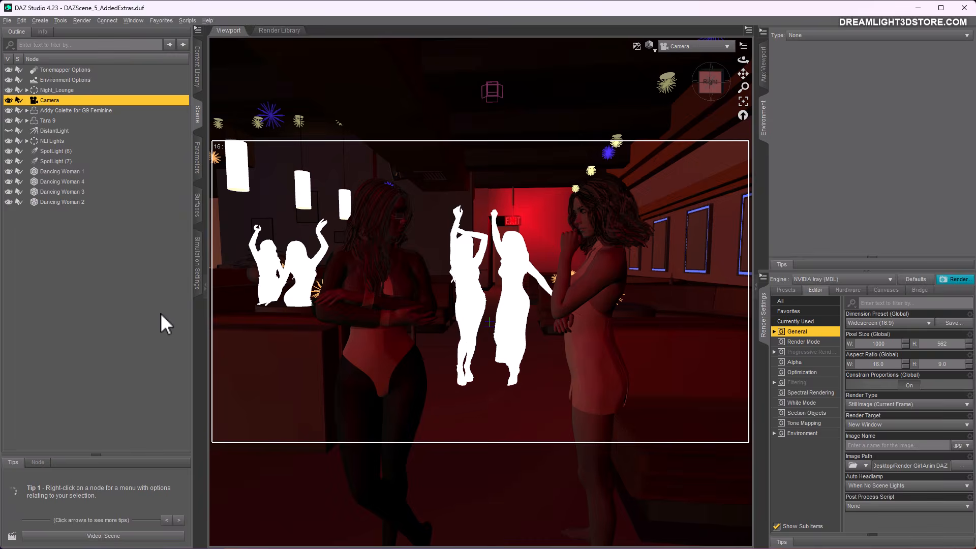
left_click(200, 162)
left_click(141, 117)
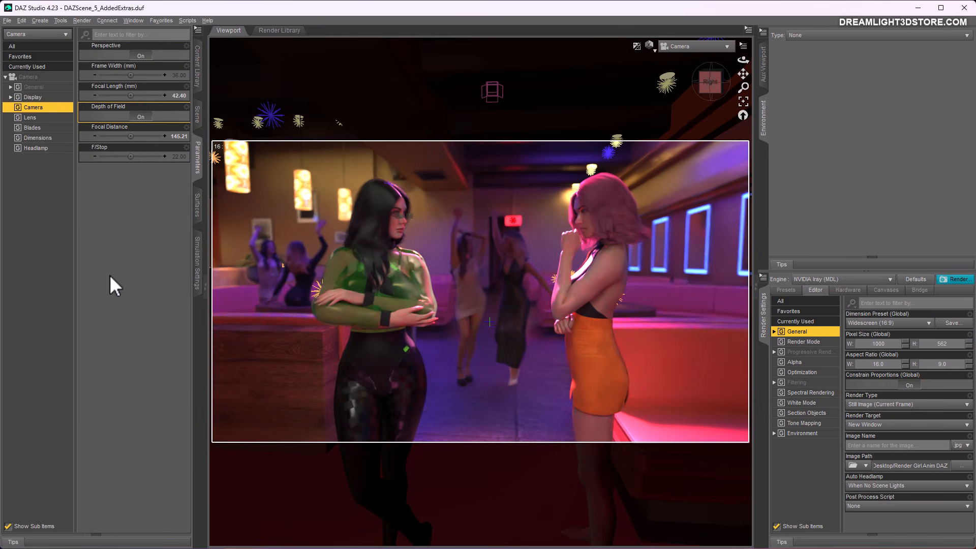